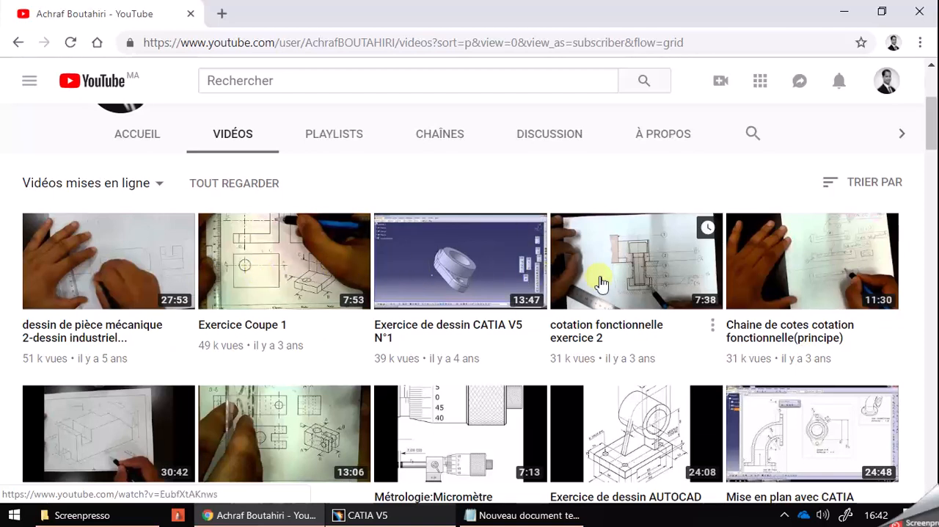
Switch from the browser to CATIA V5.
scroll(600, 283, "down", 3)
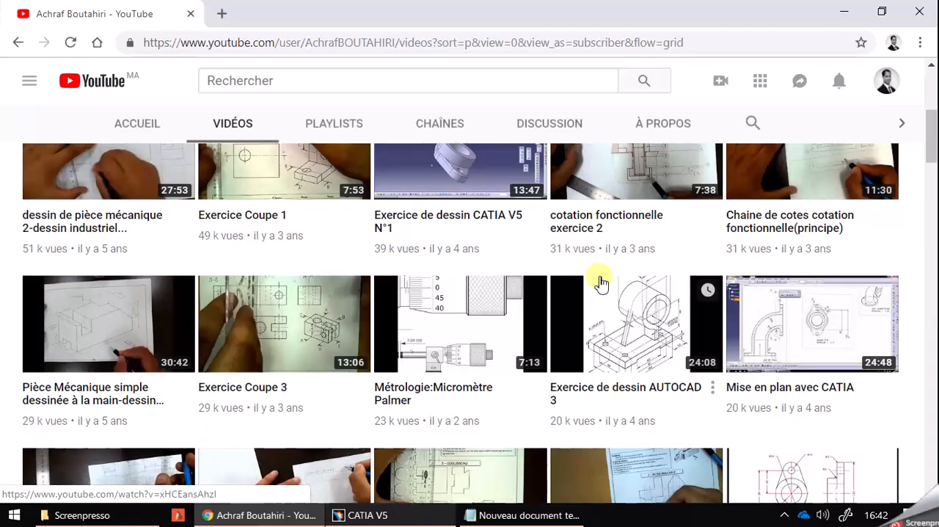
scroll(600, 283, "down", 5)
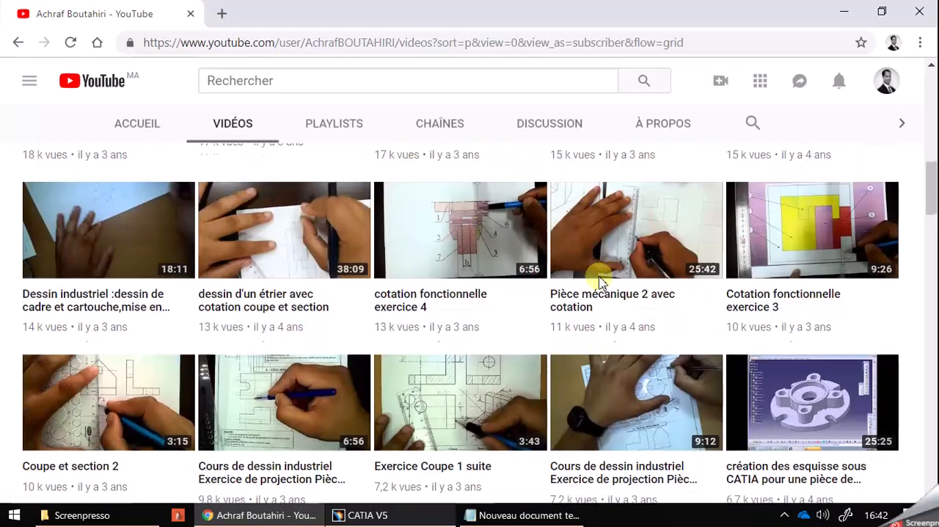
scroll(600, 283, "up", 10)
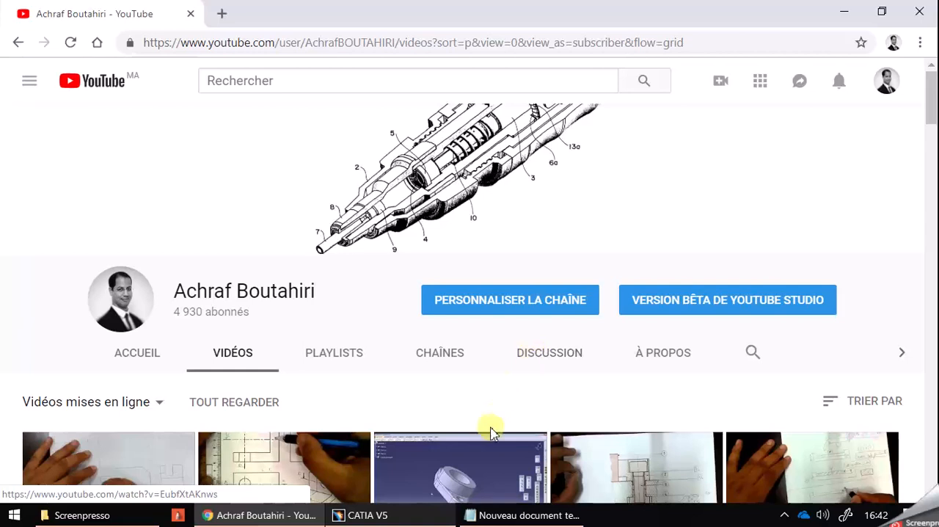
left_click(433, 514)
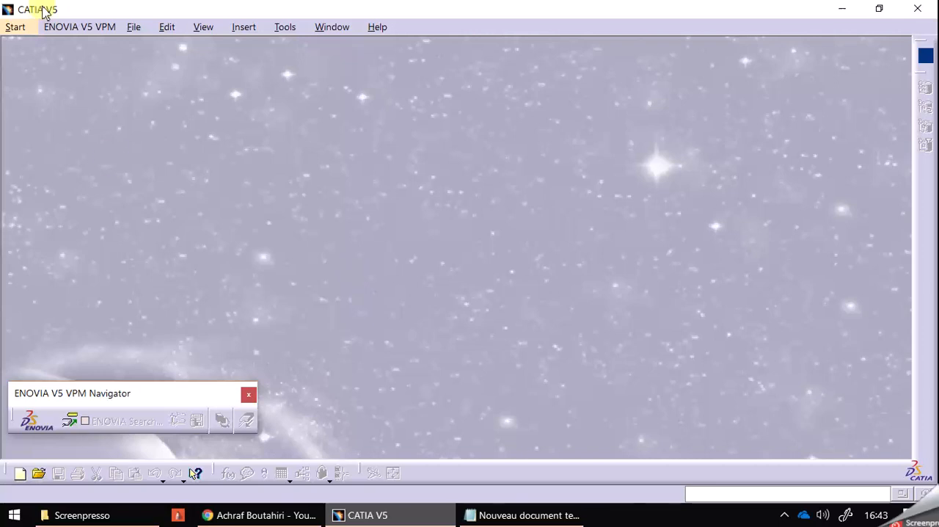
left_click(30, 27)
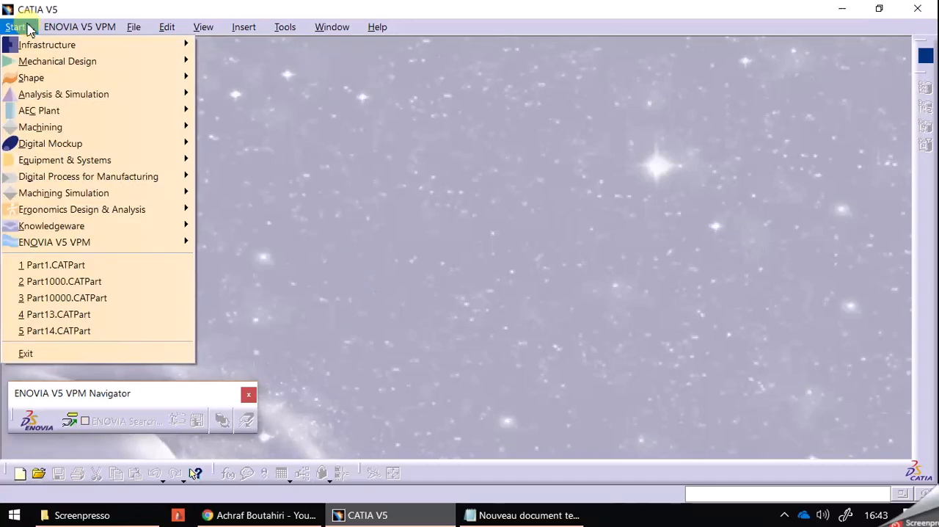
mouse_move(34, 49)
mouse_move(73, 62)
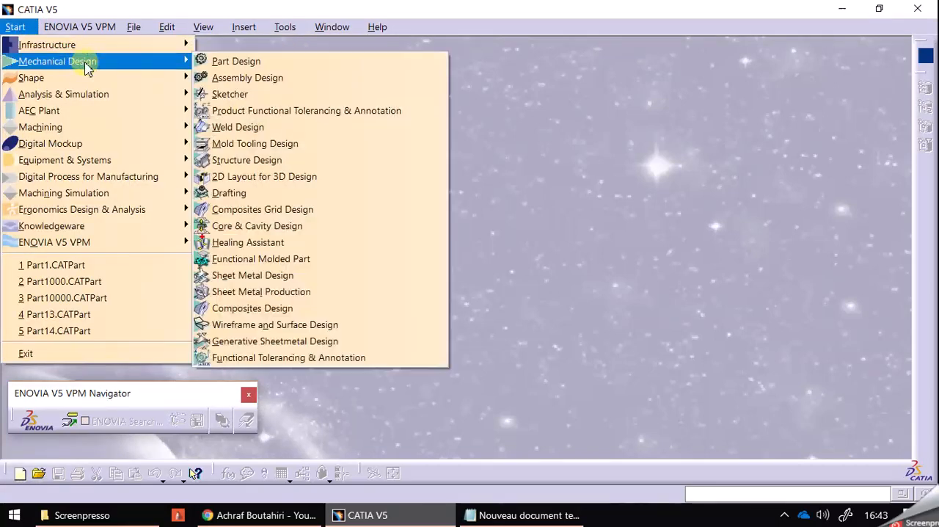
mouse_move(94, 95)
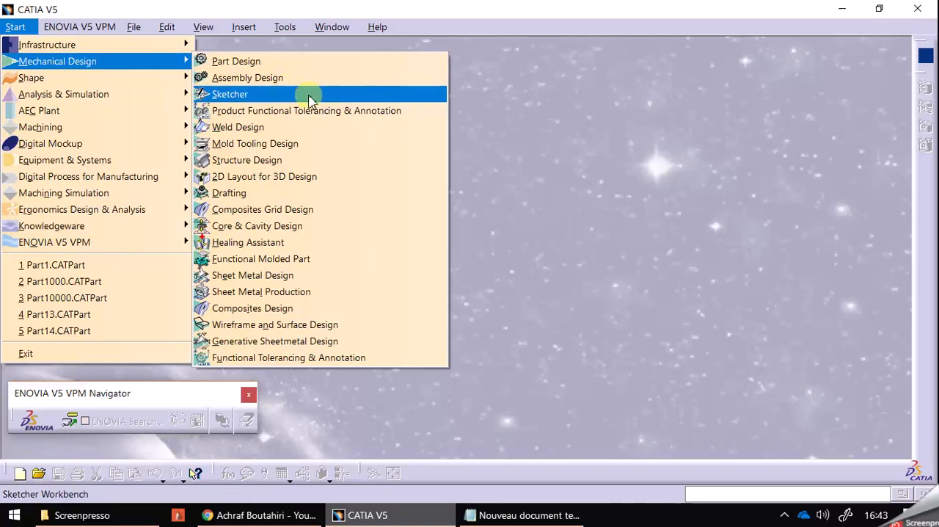
left_click(621, 150)
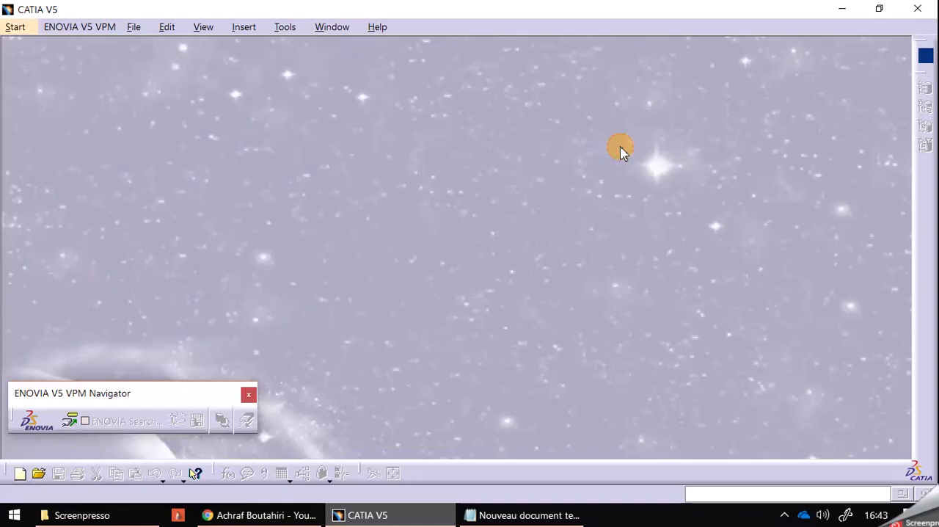
Open the program options and reset all options to their original values for all the tabpages.
left_click(288, 31)
mouse_move(319, 36)
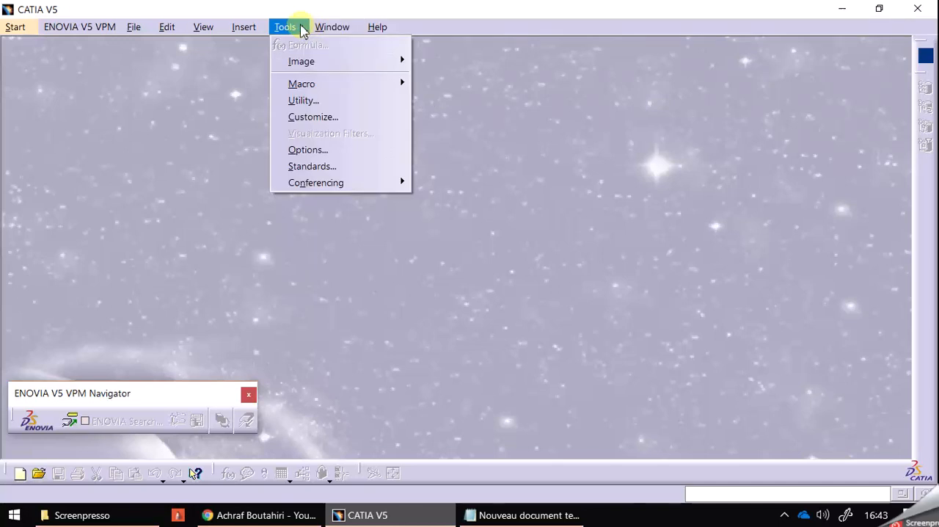
left_click(348, 150)
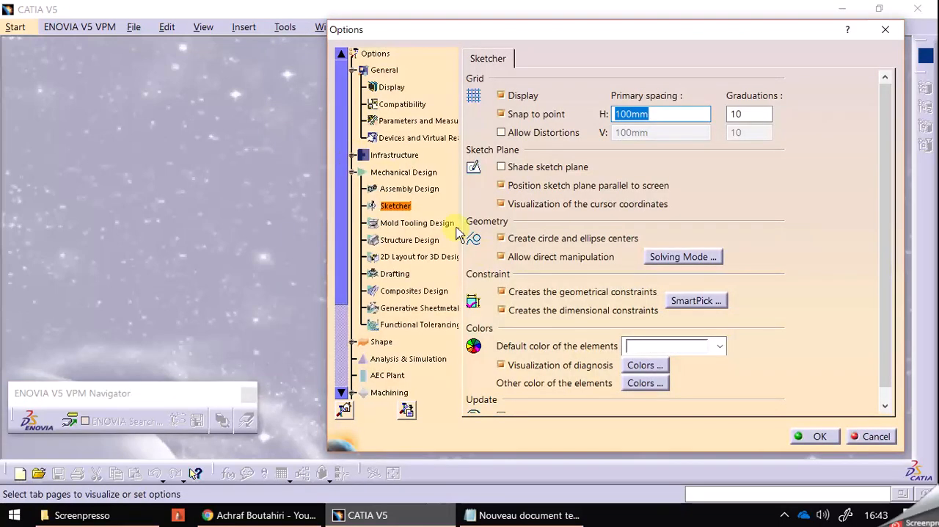
left_click(346, 412)
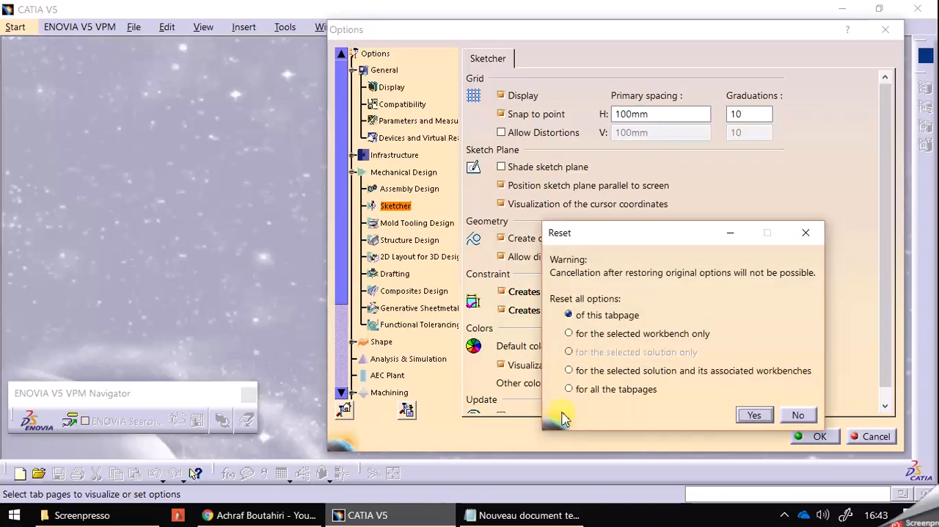
left_click(570, 391)
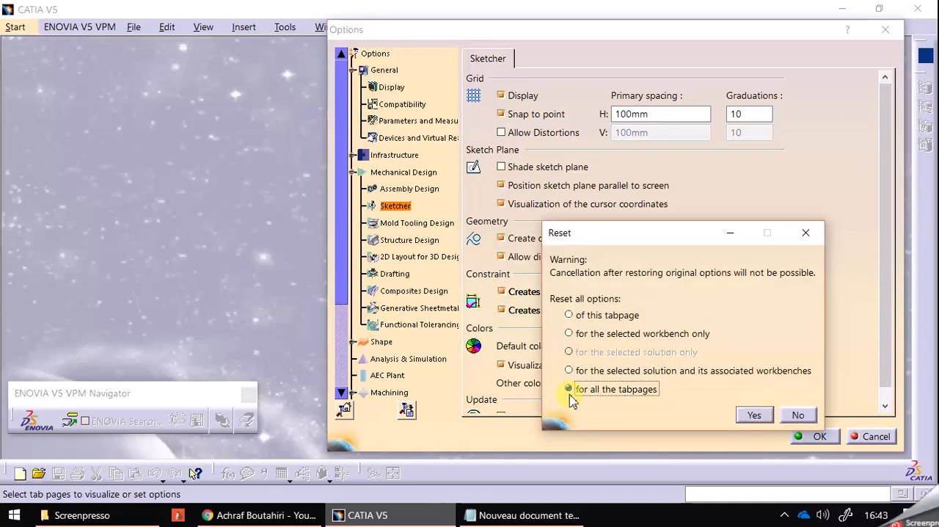
left_click(753, 416)
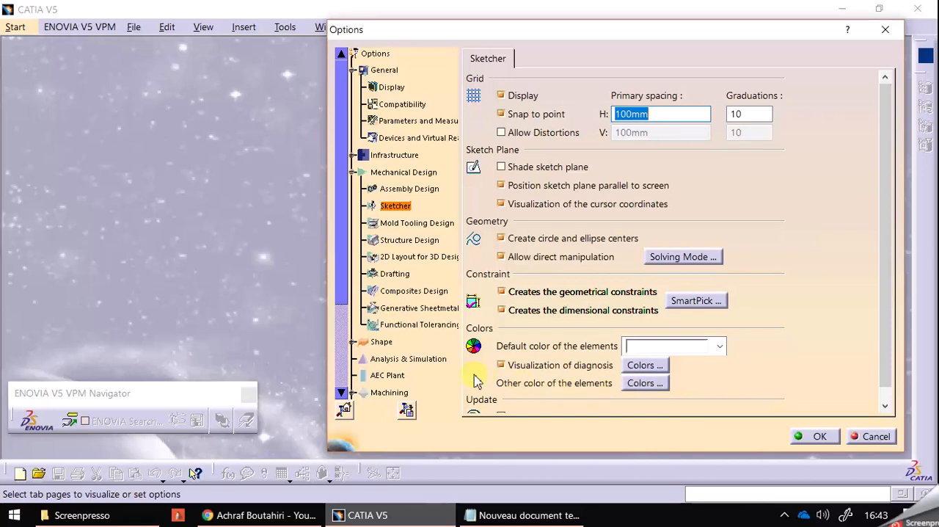
left_click(344, 409)
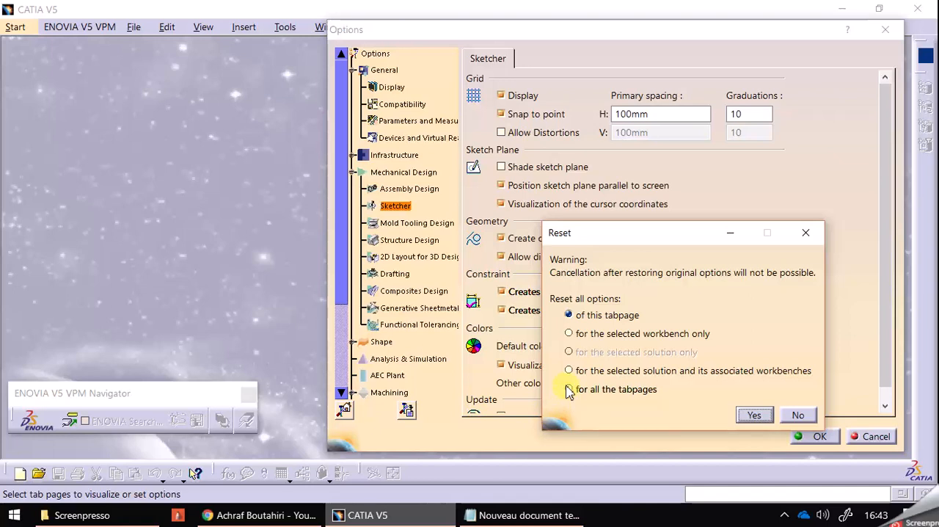
left_click(569, 389)
left_click(753, 414)
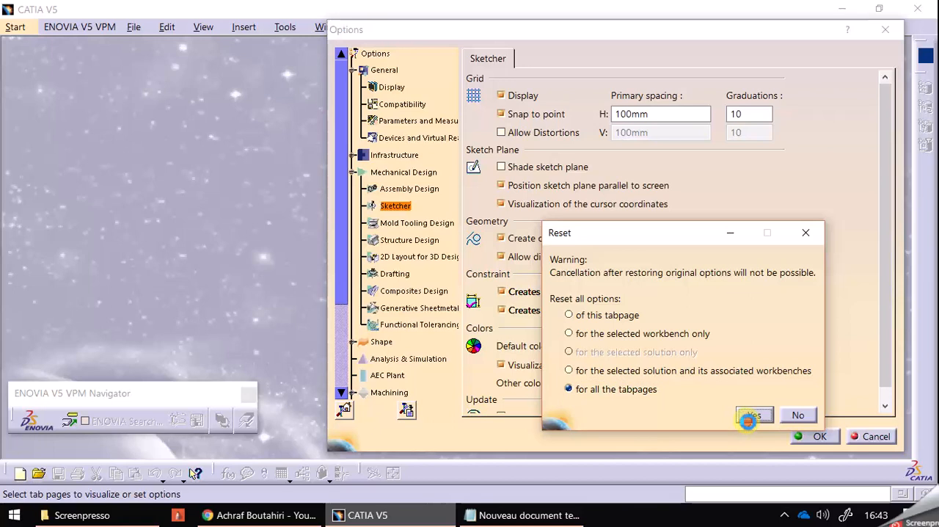
Dump the parameter values for all the tabpages into the proposed output directory and accept the options.
left_click(406, 411)
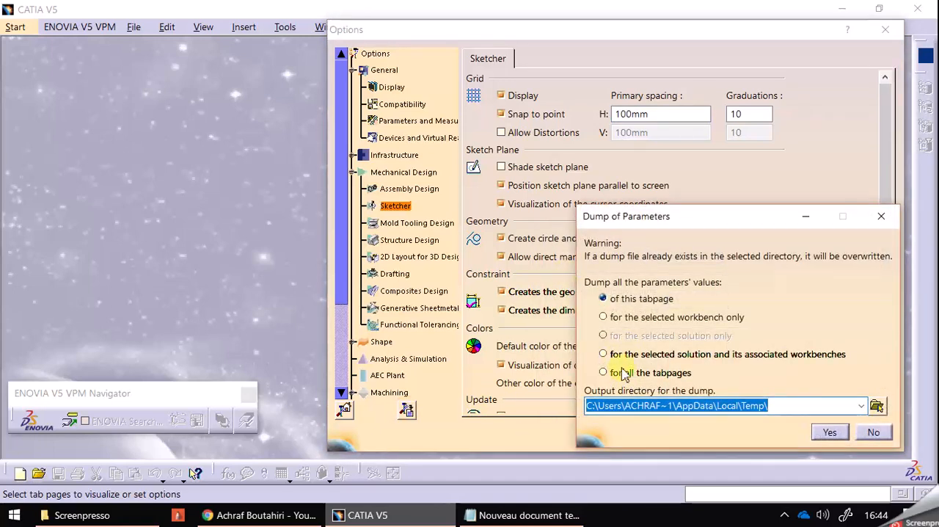
left_click(604, 372)
left_click(824, 434)
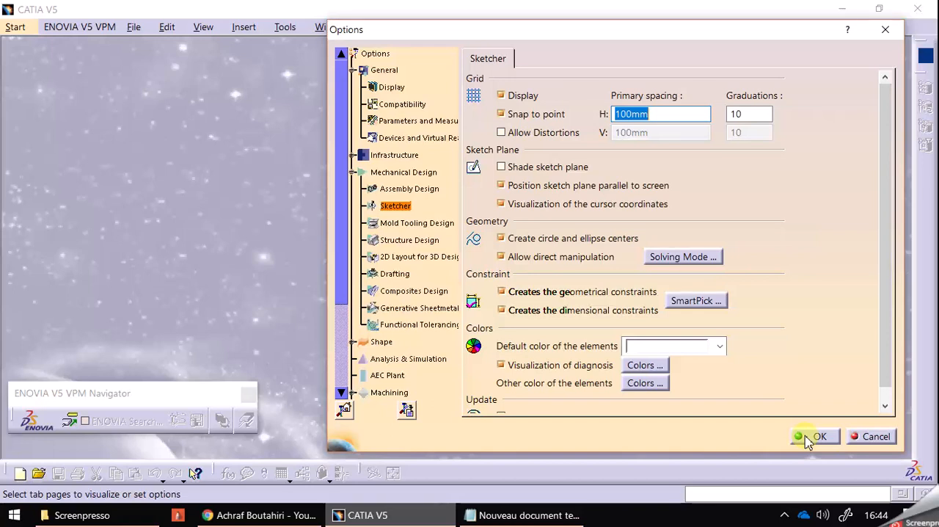
left_click(813, 437)
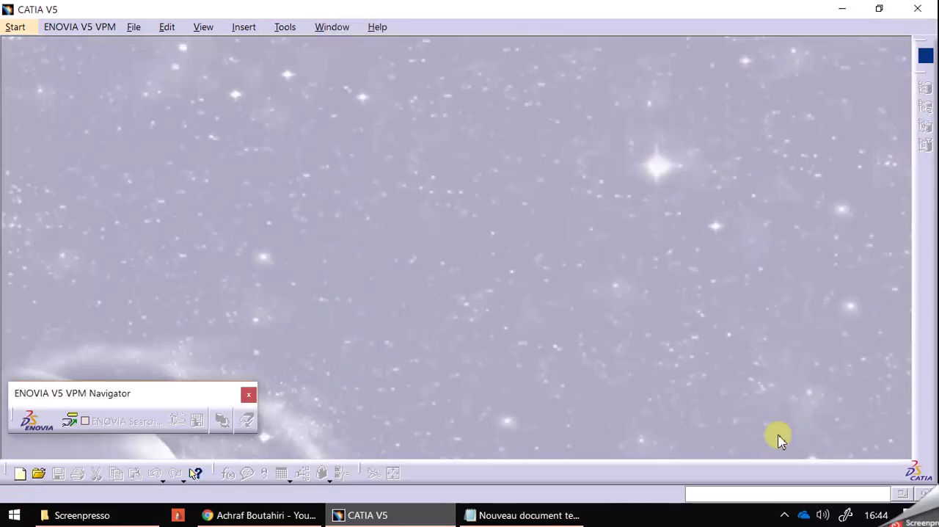
Create a new Sketcher part named with the author's full name followed by EX1, and open a sketch on the xy plane.
left_click(13, 29)
mouse_move(86, 72)
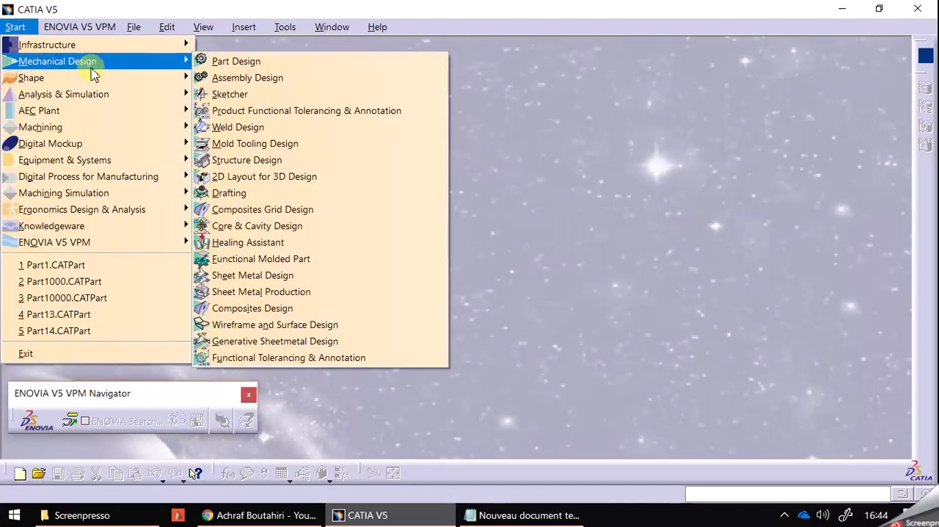
left_click(253, 100)
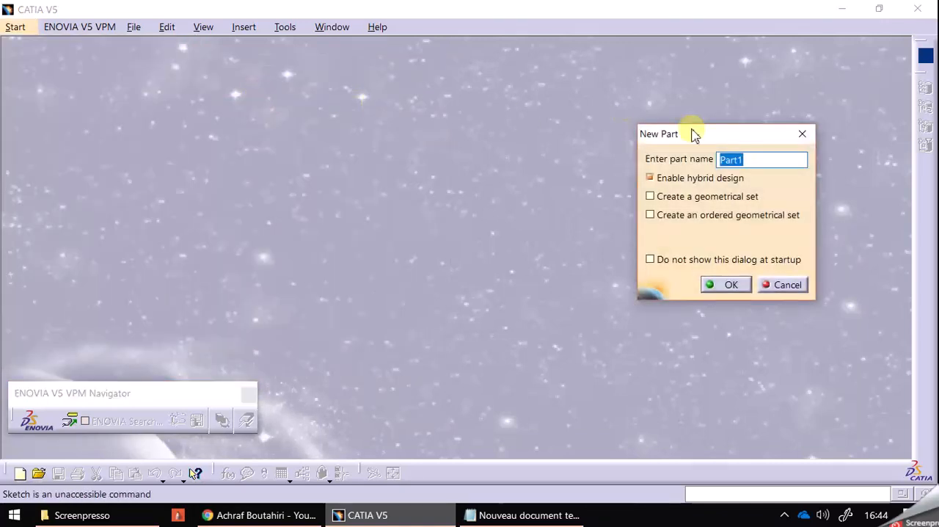
type("EX1")
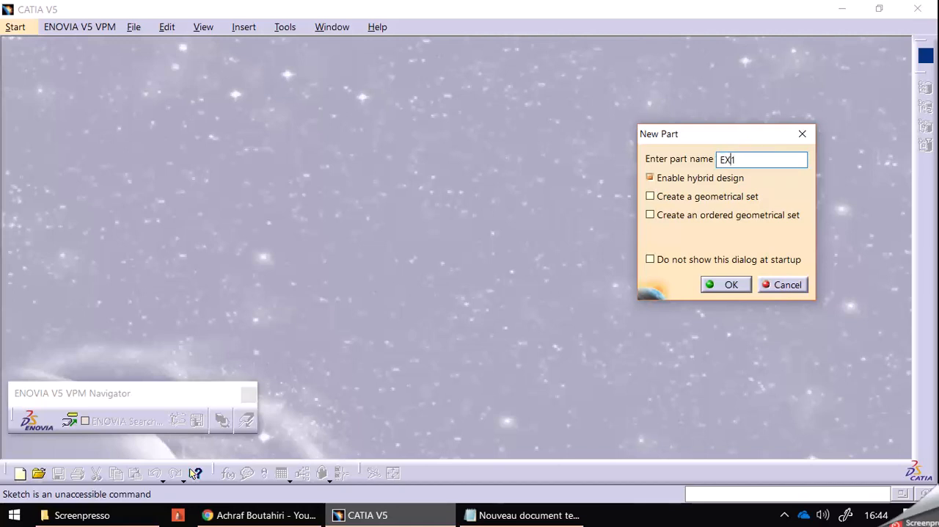
type("ACHRAF ")
type("BOUTAHIRI")
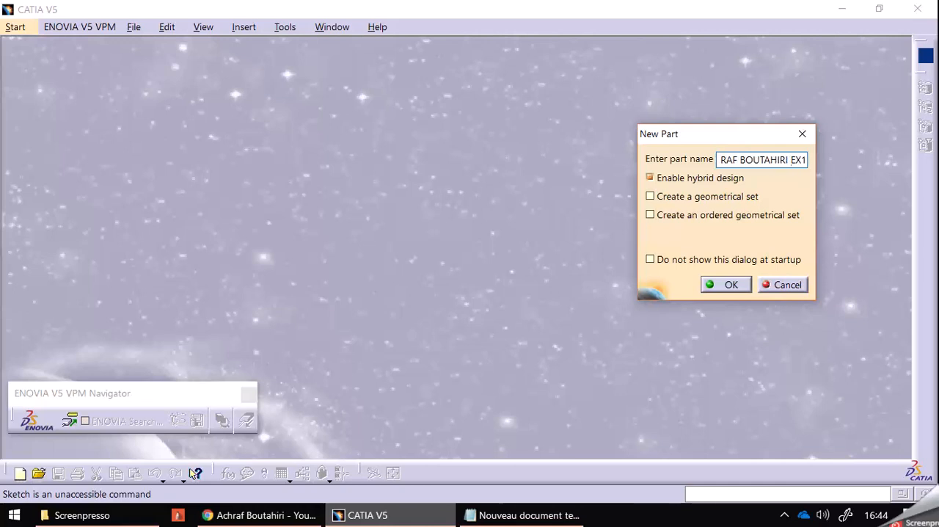
left_click(746, 283)
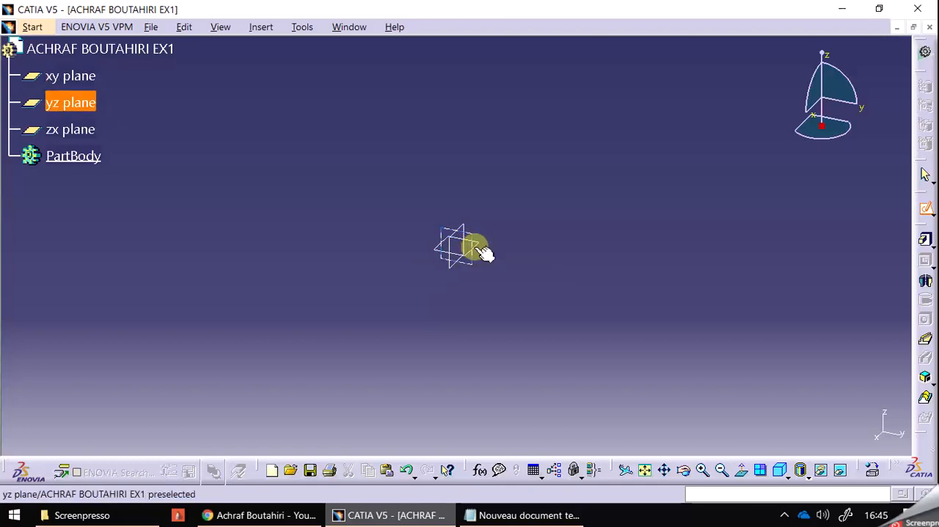
left_click(81, 86)
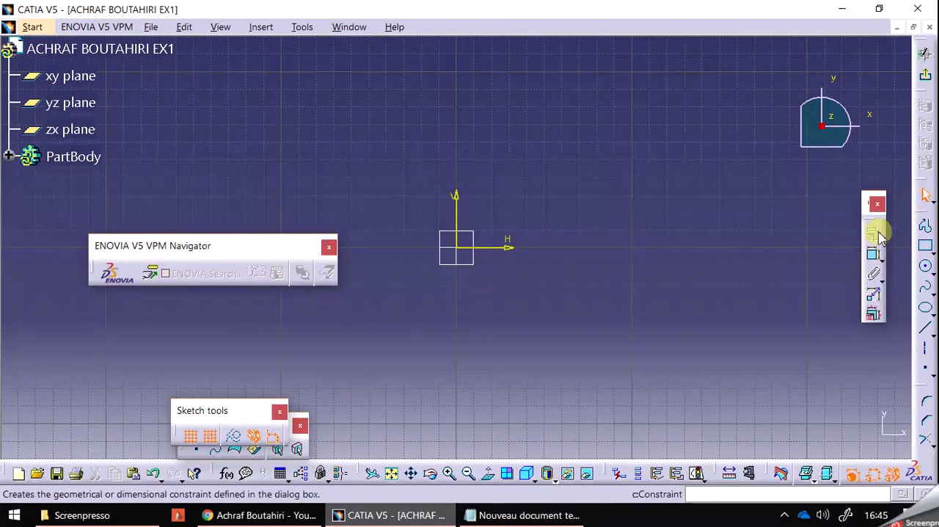
Undock and close the constraint, profile and operation toolbars of the Sketcher workbench.
left_click(876, 204)
left_click_drag(925, 214, 844, 204)
left_click(842, 196)
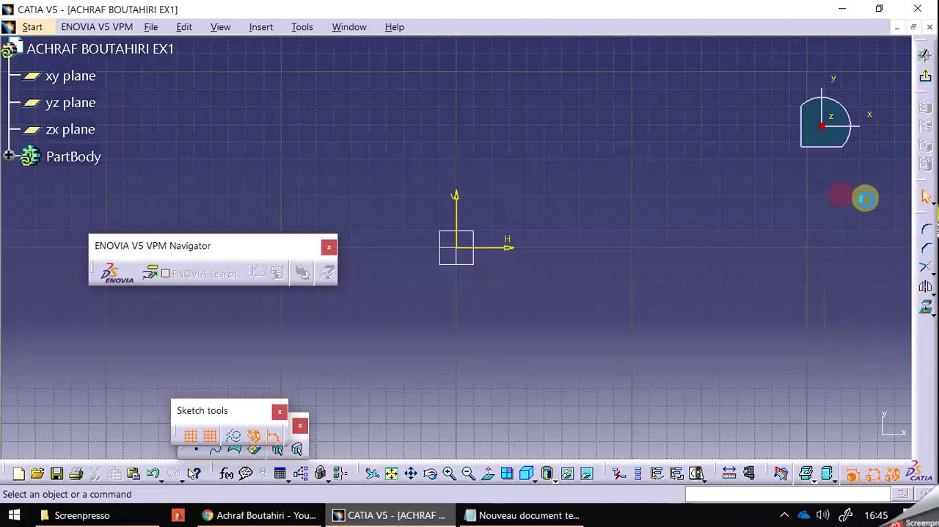
left_click_drag(917, 214, 867, 201)
left_click(866, 201)
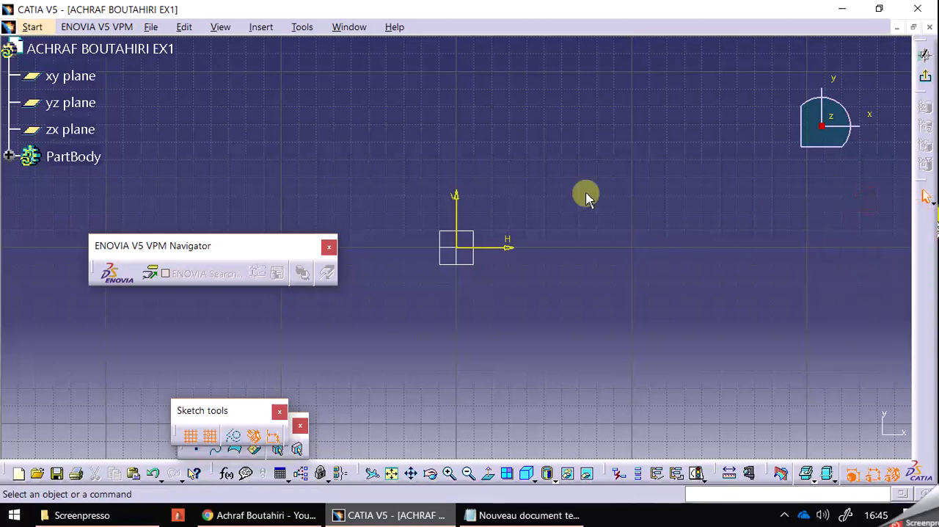
Close the ENOVIA V5 VPM Navigator, Sketch tools and user selection toolbars, and remove the docked measure toolbar.
left_click(329, 247)
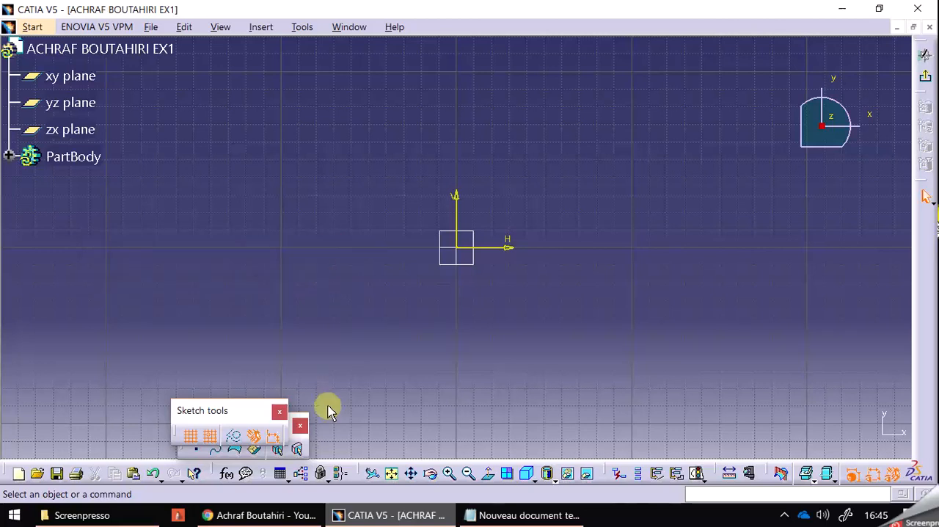
left_click(280, 411)
left_click(298, 425)
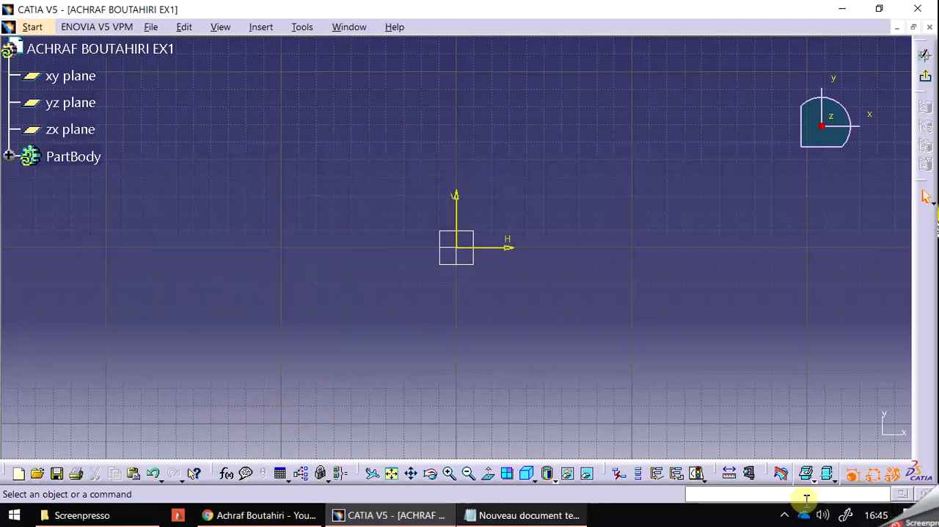
left_click_drag(714, 473, 719, 416)
left_click(712, 400)
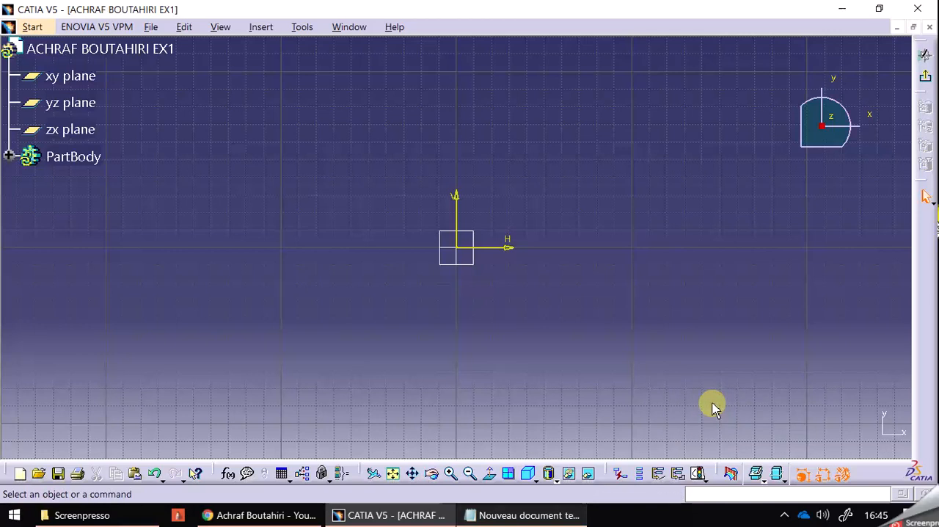
Restore the contents and positions of all toolbars through the Customize settings.
left_click(296, 33)
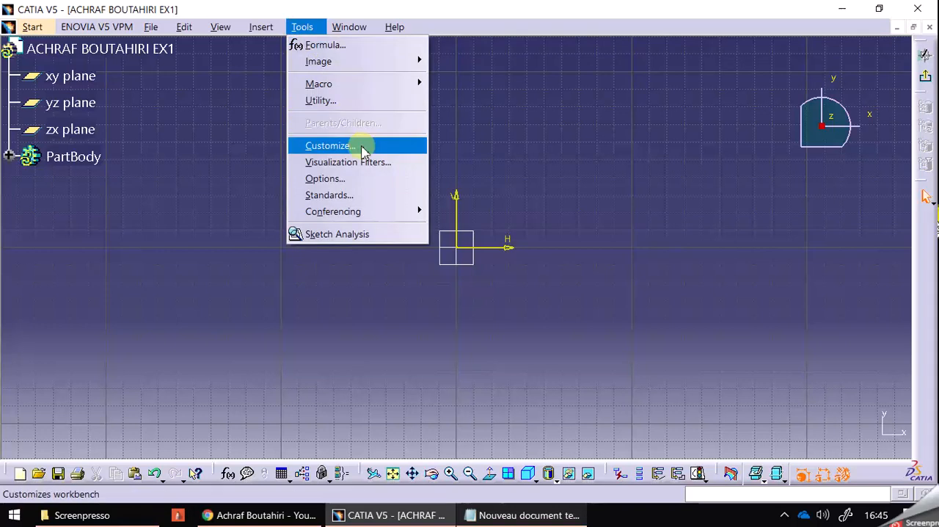
left_click(412, 155)
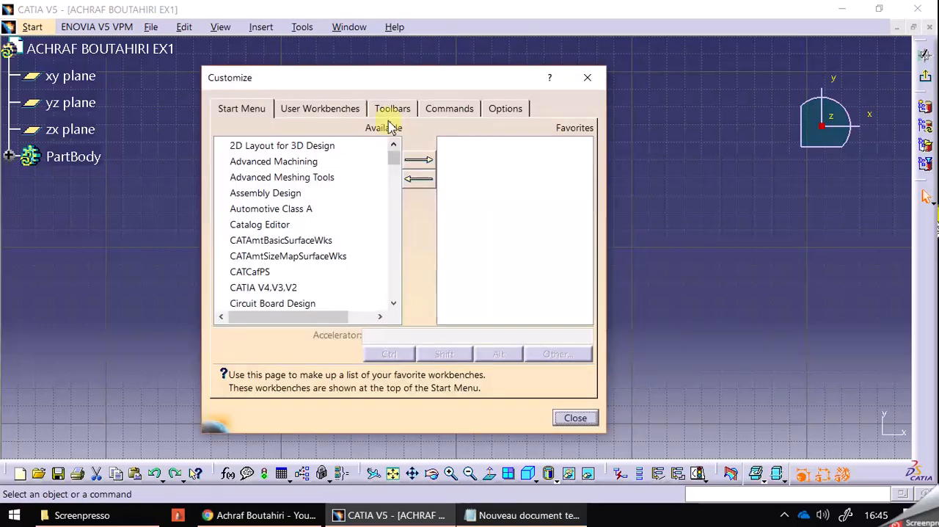
left_click(396, 111)
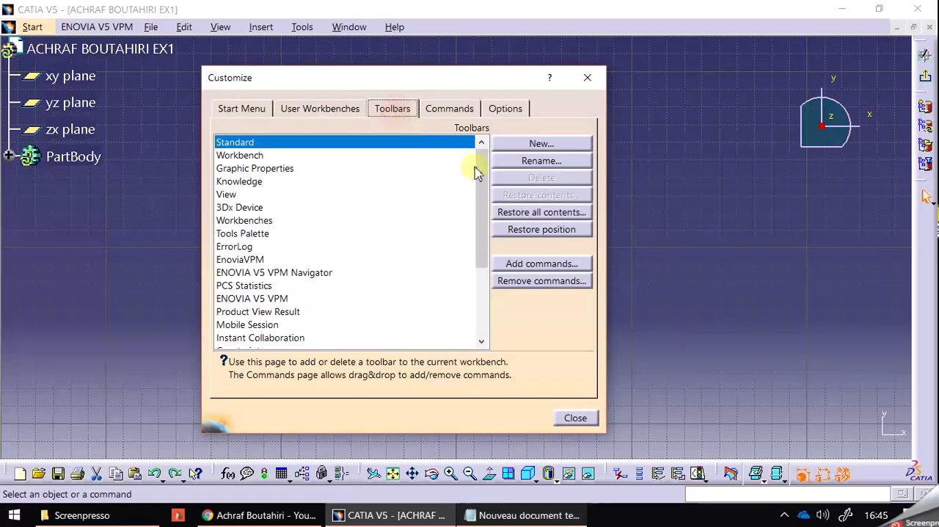
left_click(543, 213)
left_click(444, 294)
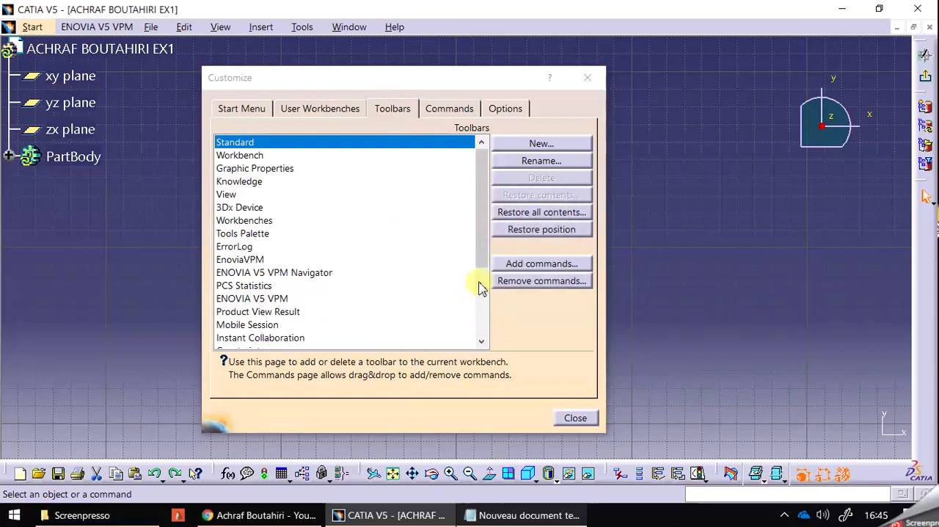
left_click(516, 236)
left_click(450, 295)
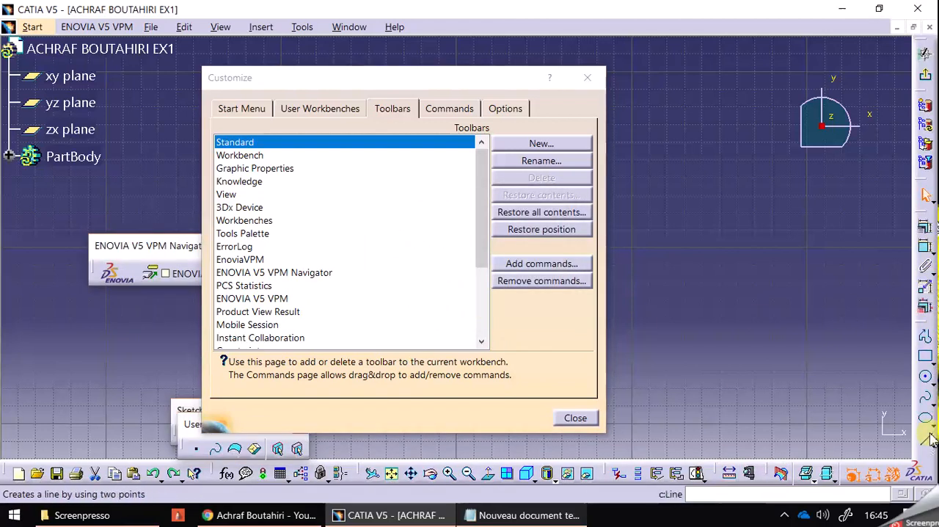
Review the user interface language choices in the Customize options, keep English, and close the dialog.
left_click(459, 109)
left_click(499, 111)
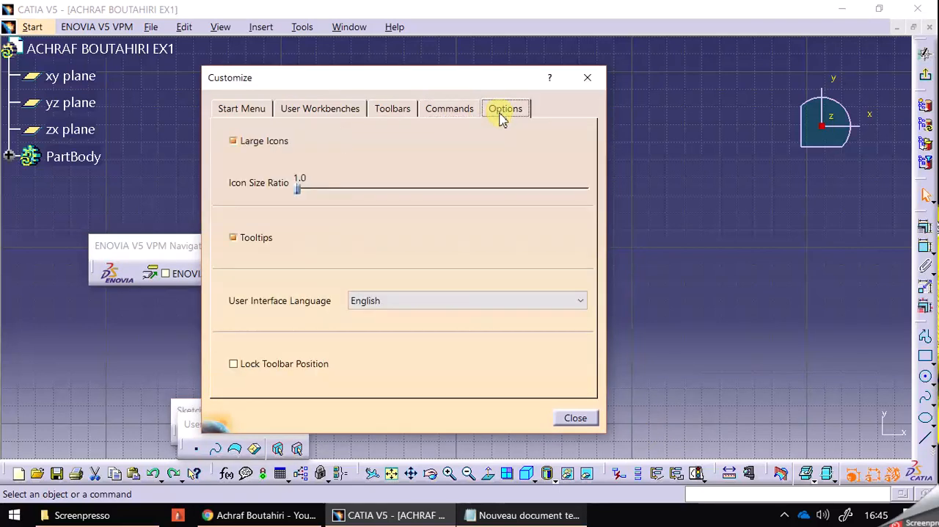
left_click(548, 298)
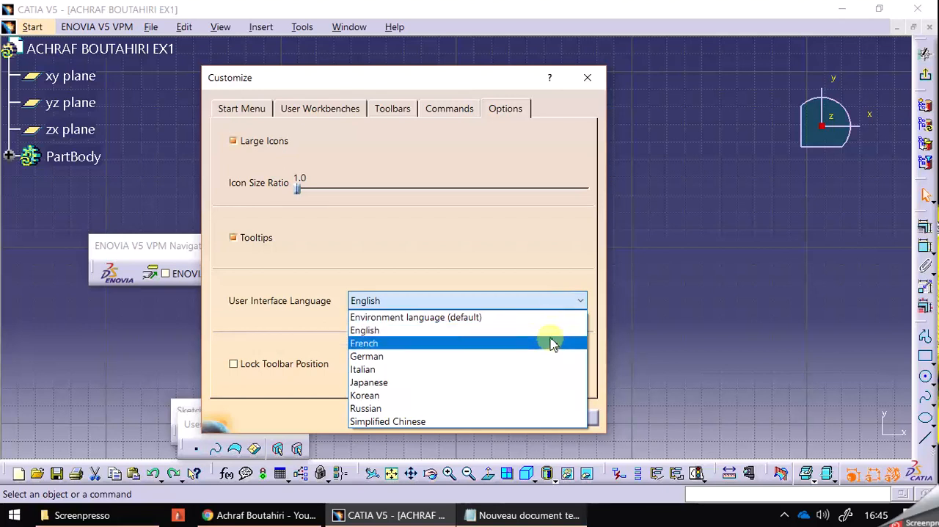
left_click(523, 273)
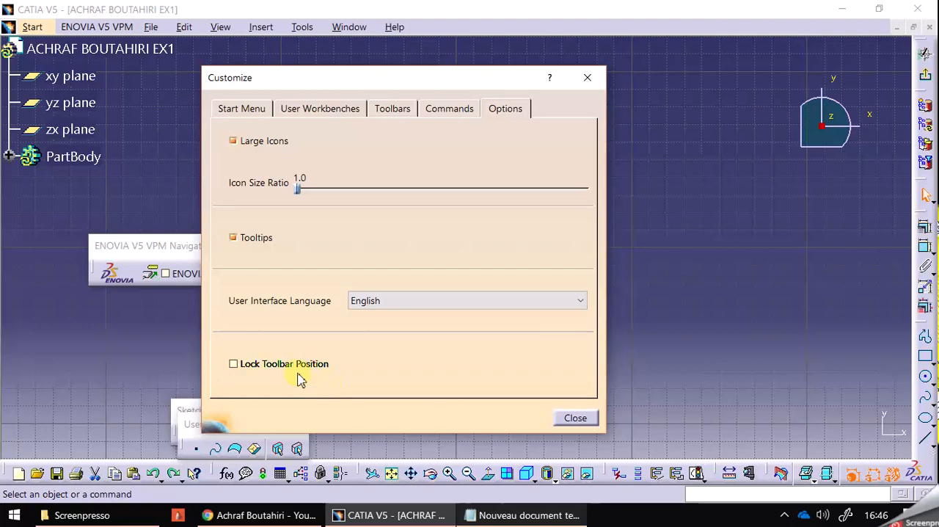
left_click(573, 419)
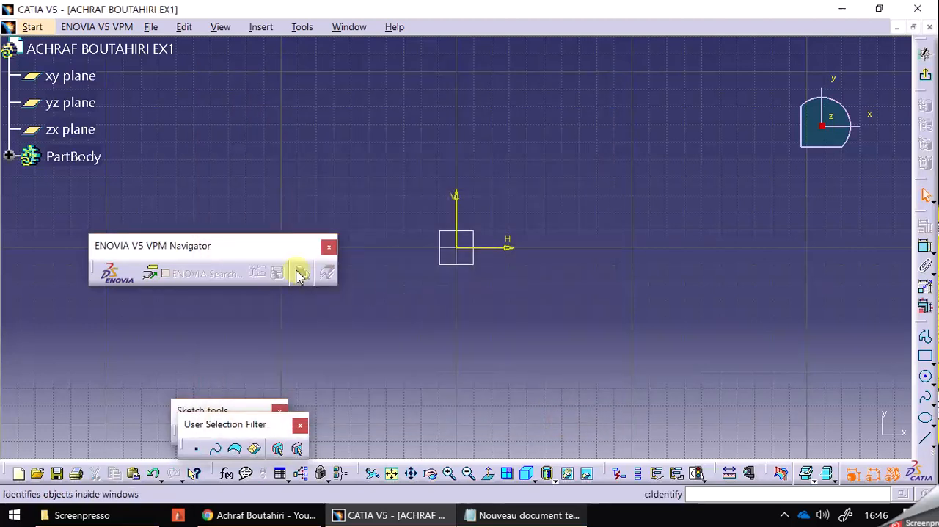
Move the ENOVIA V5 VPM Navigator toolbar beside the small xy axis triad, and expand PartBody, Sketch.1 and AbsoluteAxis in the specification tree.
left_click_drag(258, 251, 790, 399)
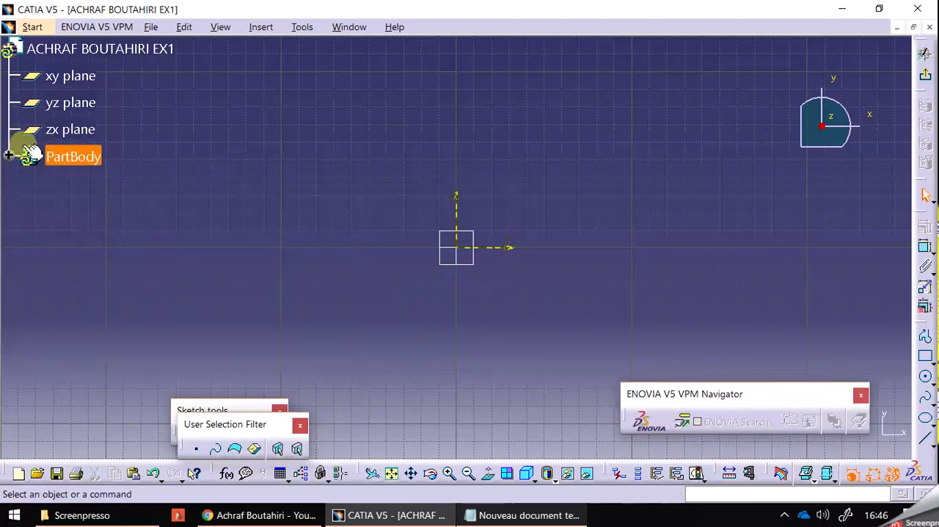
left_click(9, 156)
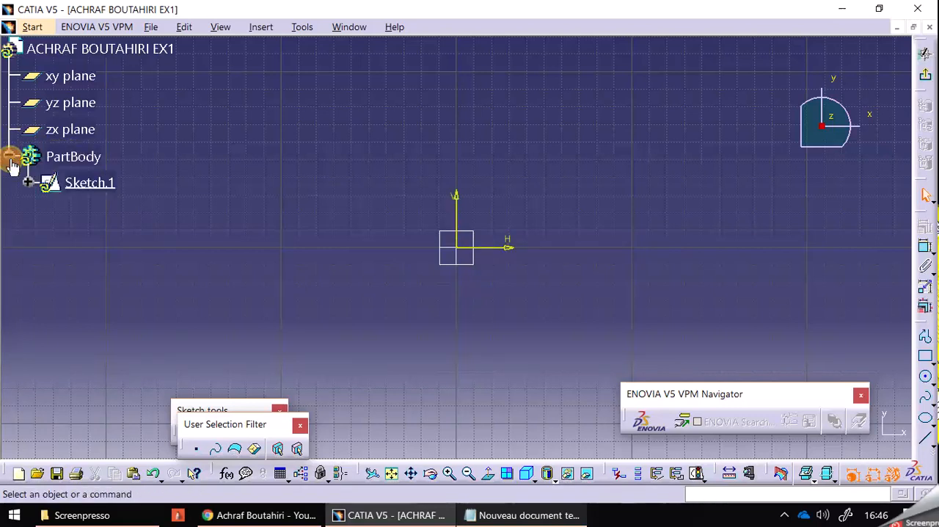
left_click(28, 181)
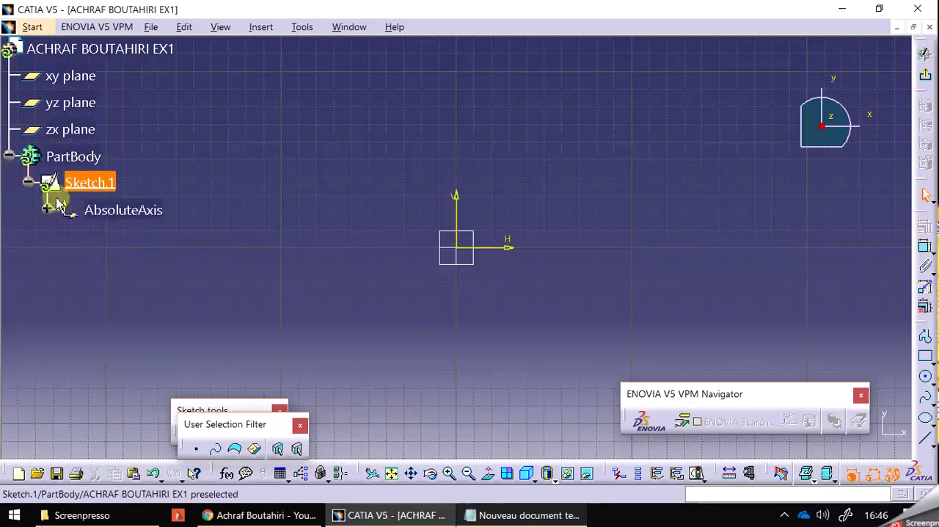
left_click(47, 209)
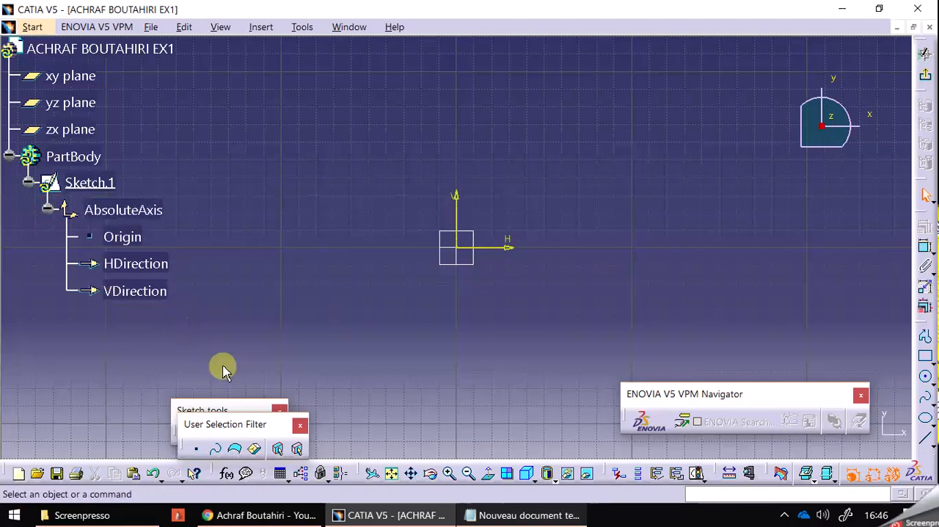
Separate the overlapping User Selection Filter and Sketch tools toolbars and place them side by side below the specification tree.
mouse_move(221, 417)
left_mouse_down()
mouse_move(95, 321)
mouse_move(46, 311)
mouse_move(63, 322)
left_mouse_up()
mouse_move(178, 404)
left_mouse_down()
mouse_move(176, 353)
mouse_move(192, 332)
left_mouse_up()
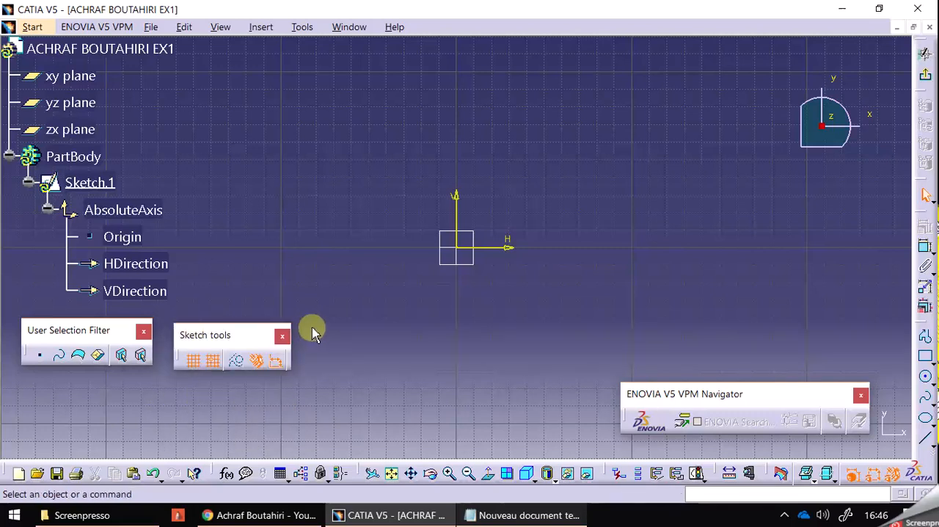